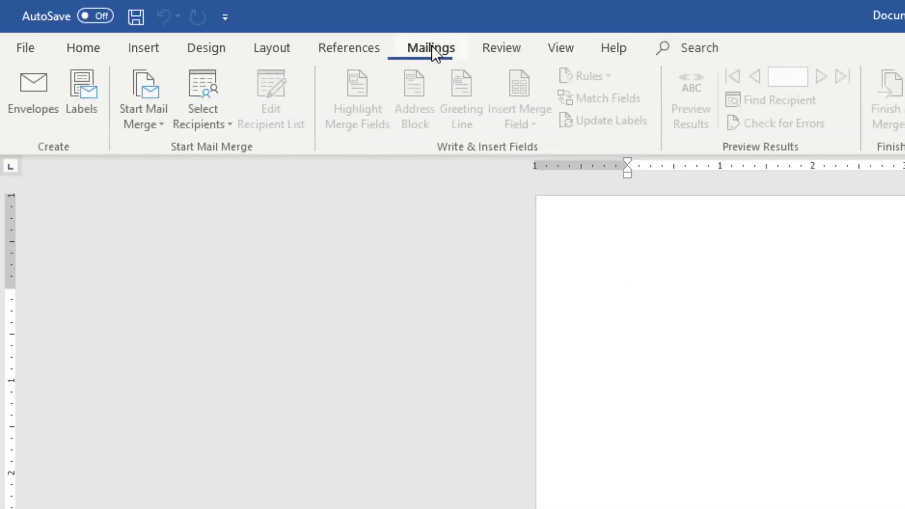
- Make the document an e-mail merge message and paste in the 'Hello, This is a test email. Thanks!' text
left_click(145, 113)
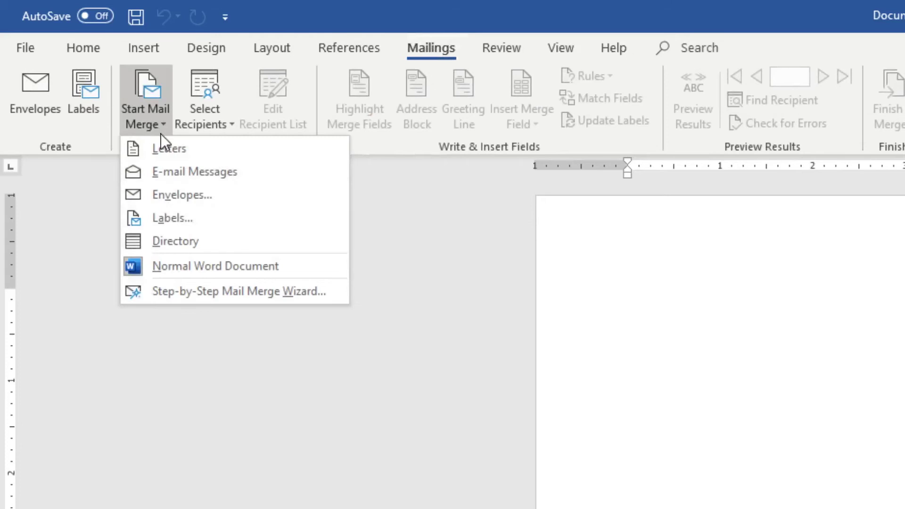
left_click(171, 172)
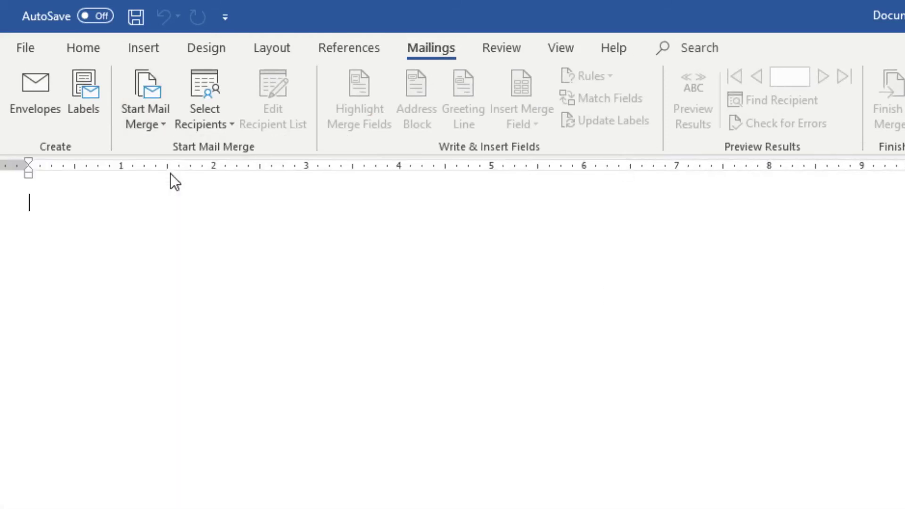
key("ctrl+v")
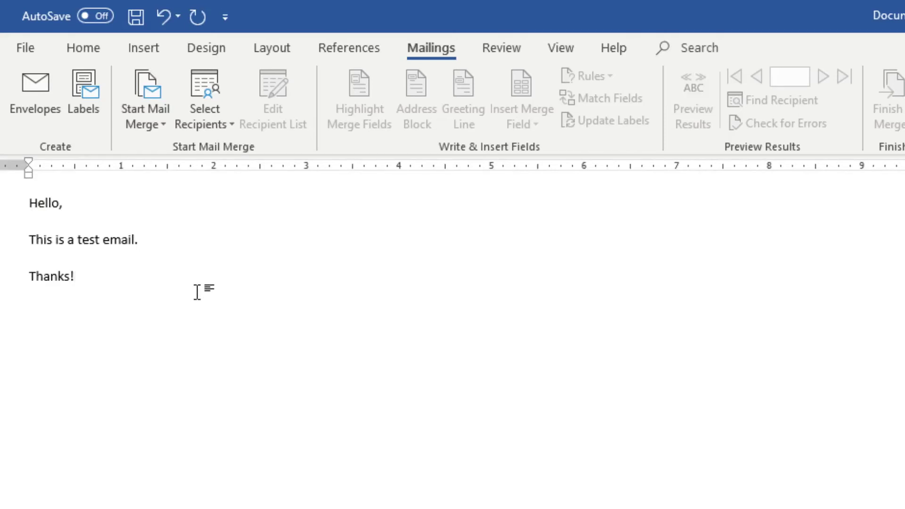
- Use Email Recipients.csv from the Pictures folder as the existing recipient list
left_click(209, 121)
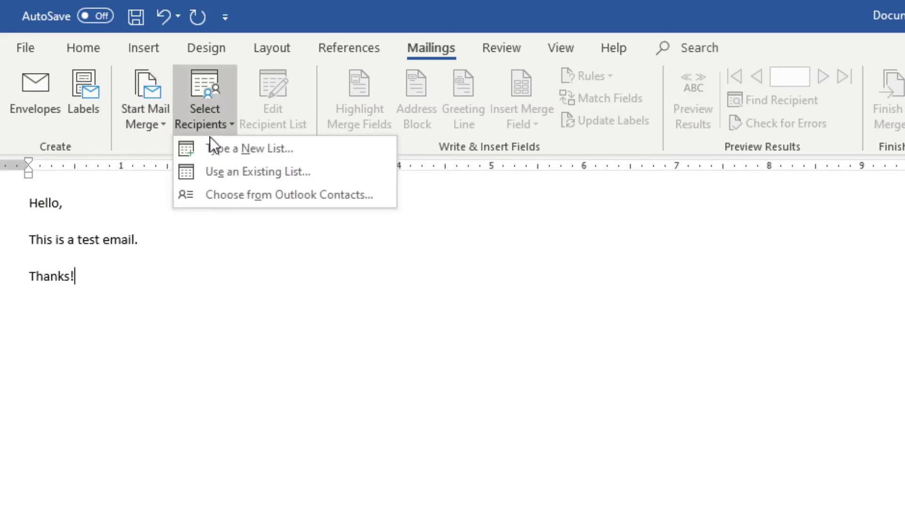
left_click(210, 172)
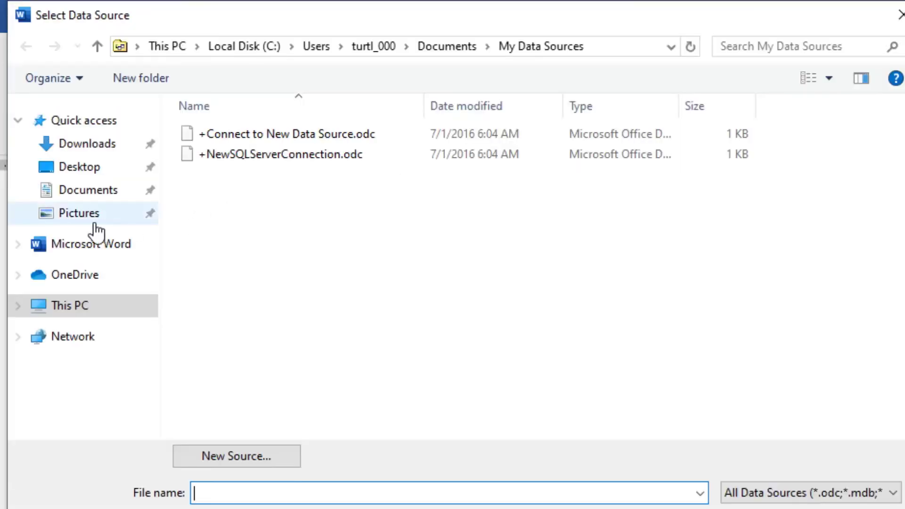
left_click(78, 213)
left_click(539, 147)
double_click(539, 147)
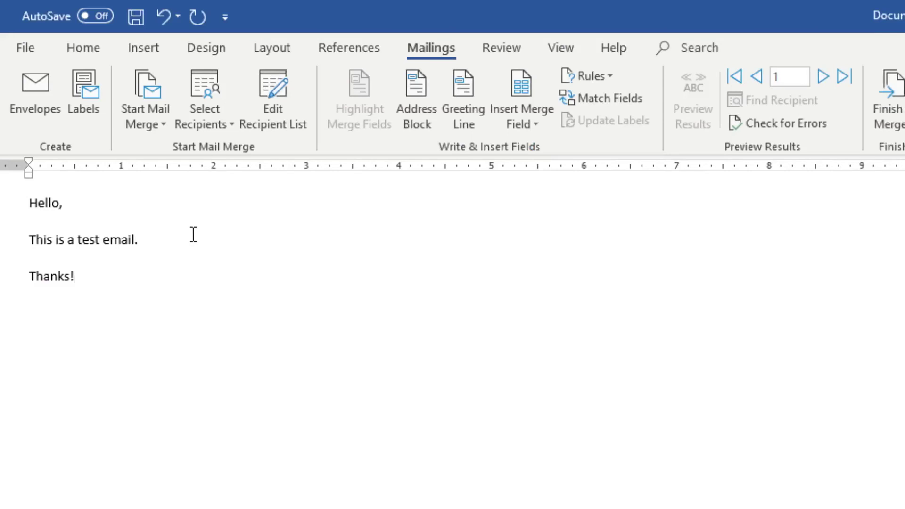
- Insert the First_Name merge field between 'Hello' and the comma in the greeting
left_click(58, 205)
left_click(524, 125)
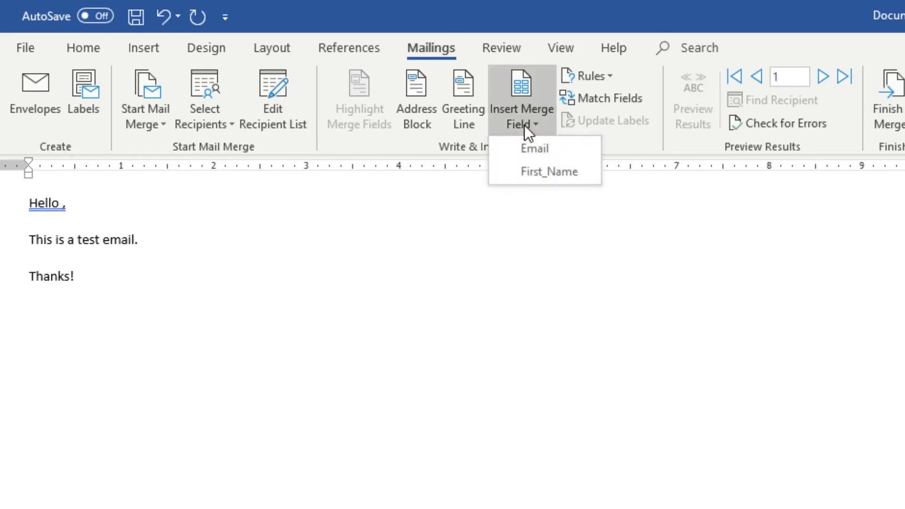
left_click(549, 172)
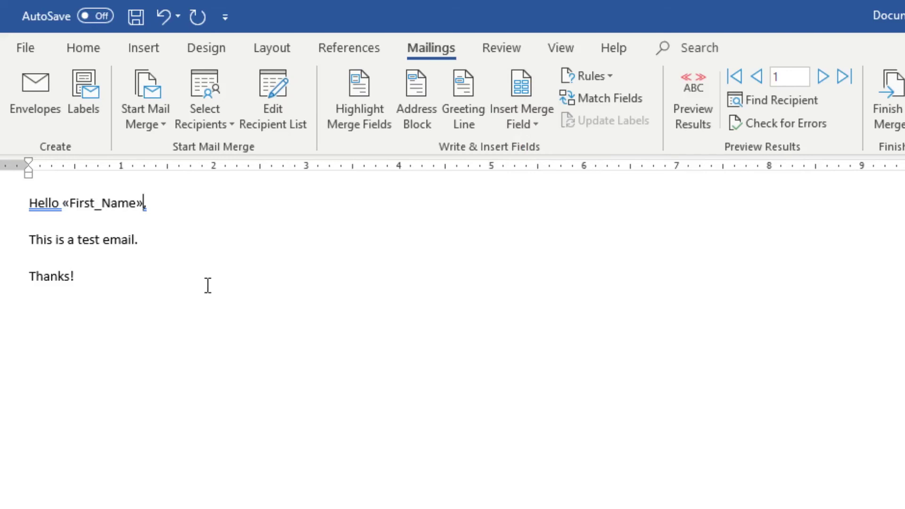
- Merge to e-mail messages sent to the Email column, starting the 'Subject' subject line
left_click(889, 107)
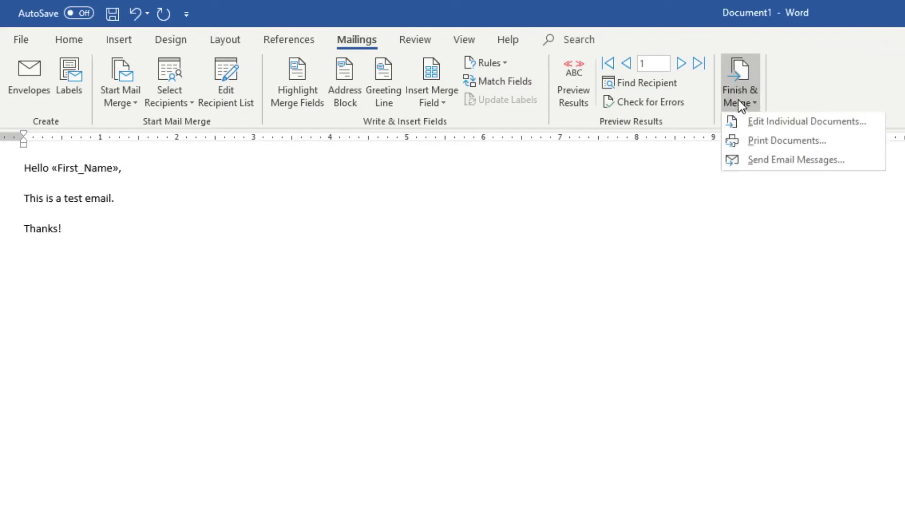
left_click(763, 159)
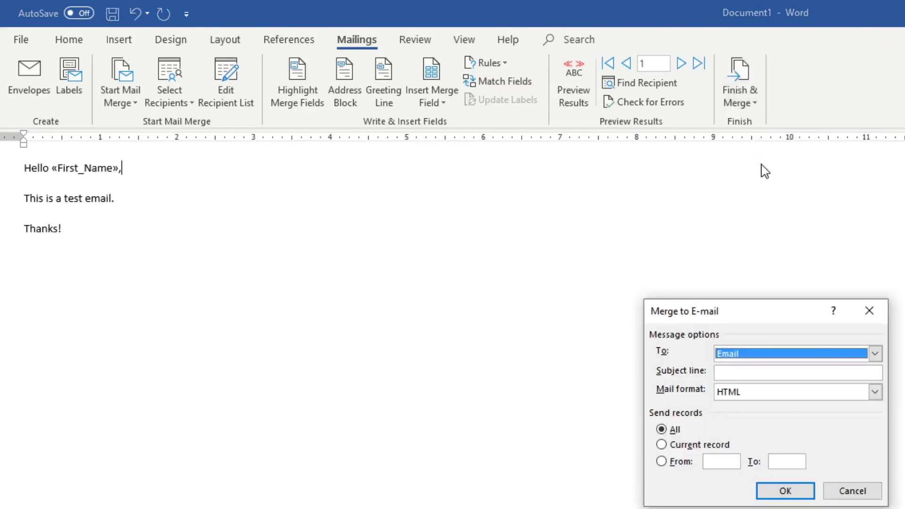
left_click(734, 373)
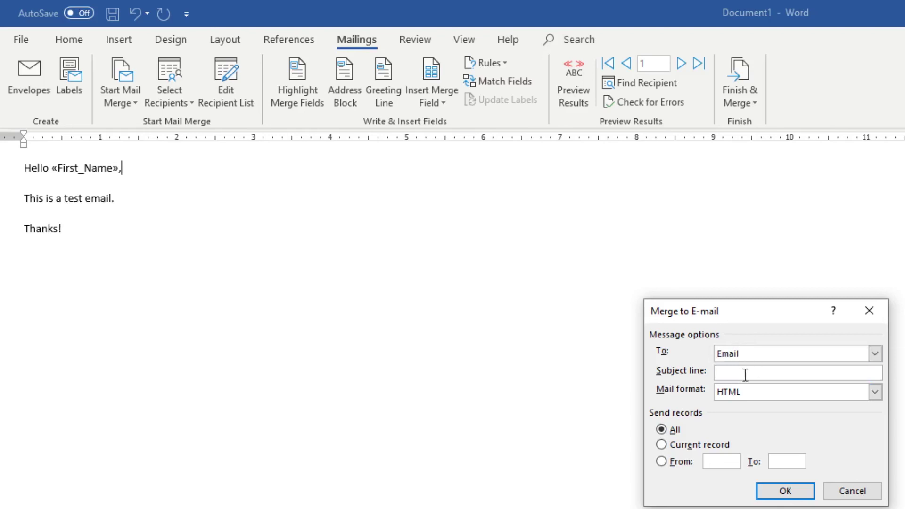
type("Subject")
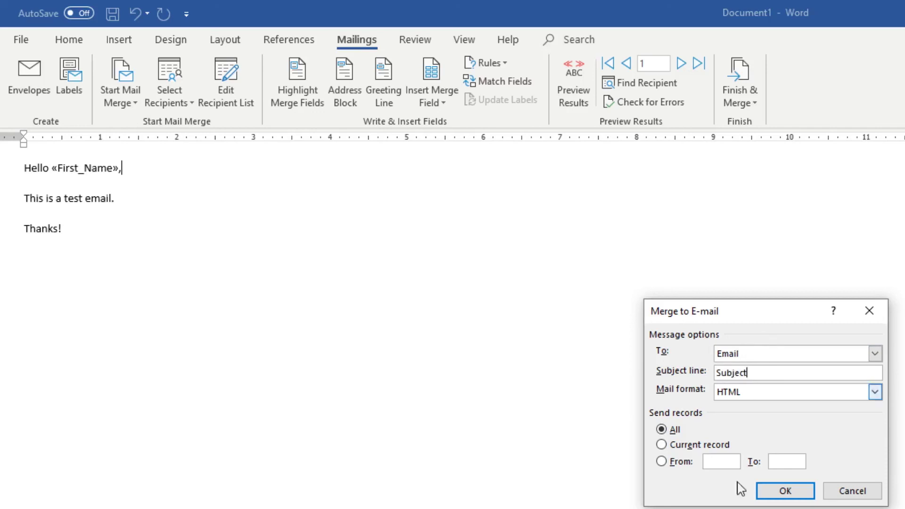